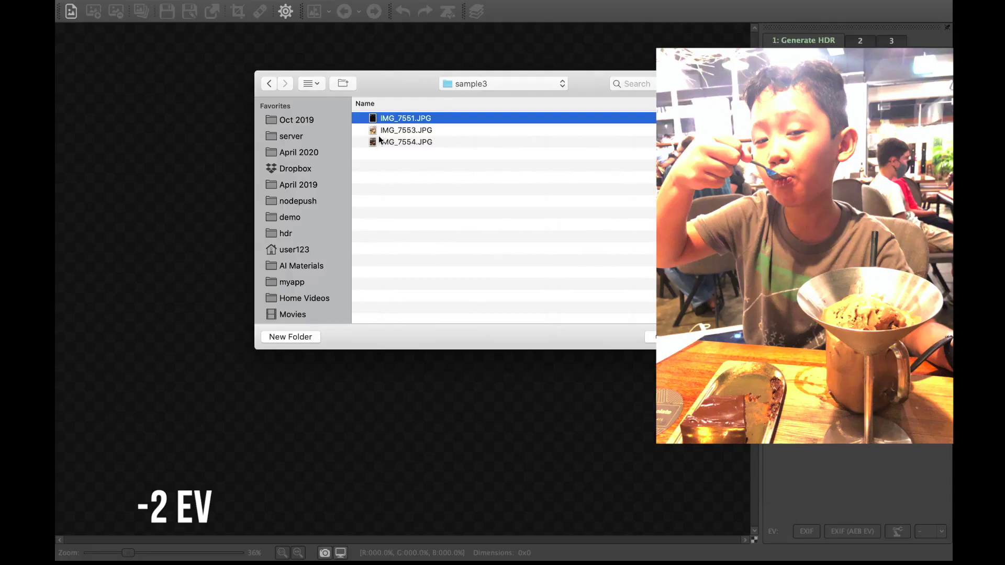
Step: Load the three bracketed ice-cream JPGs, dismiss the warning, and generate their HDR image
shift+click(380, 142)
click(721, 337)
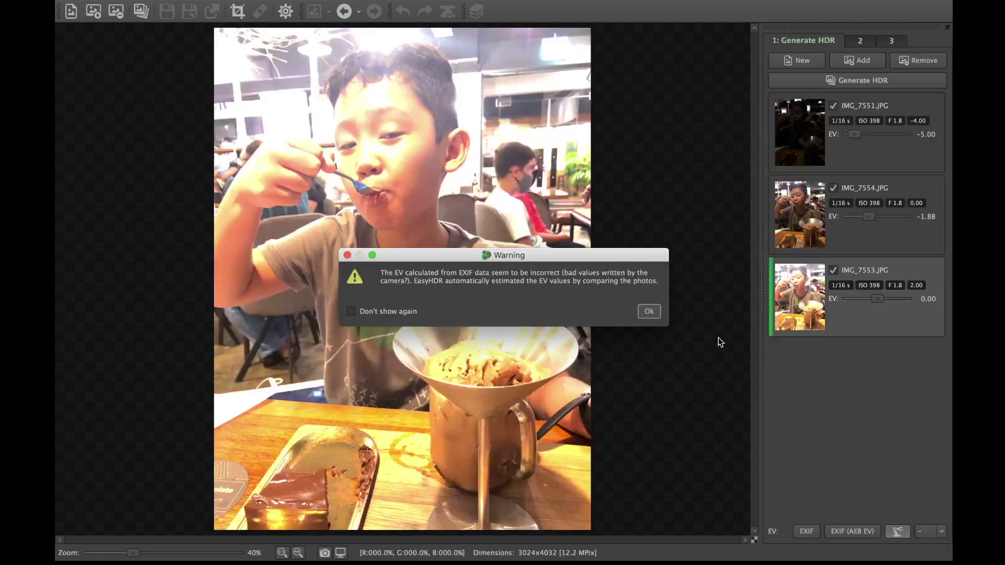
click(649, 311)
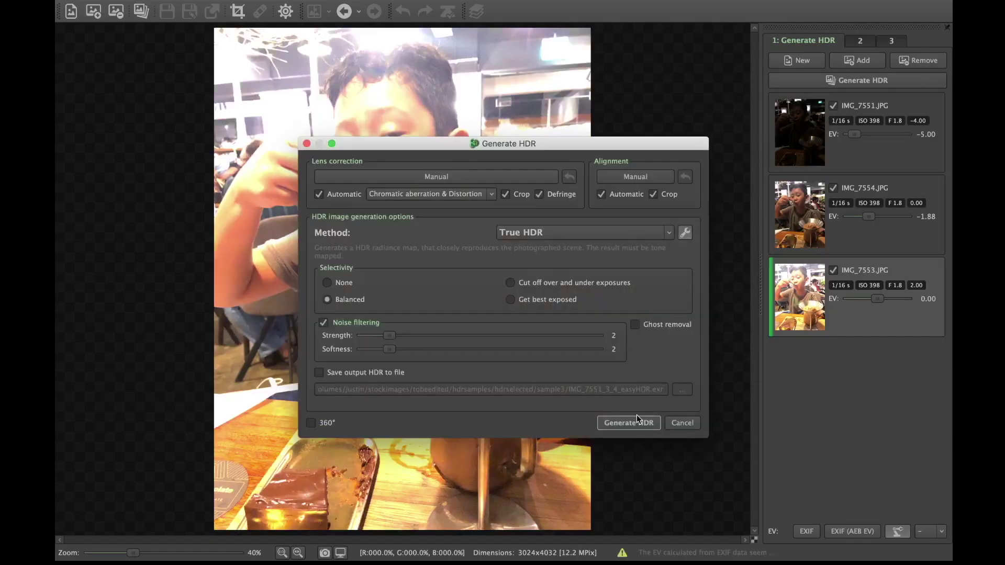
click(636, 416)
click(559, 316)
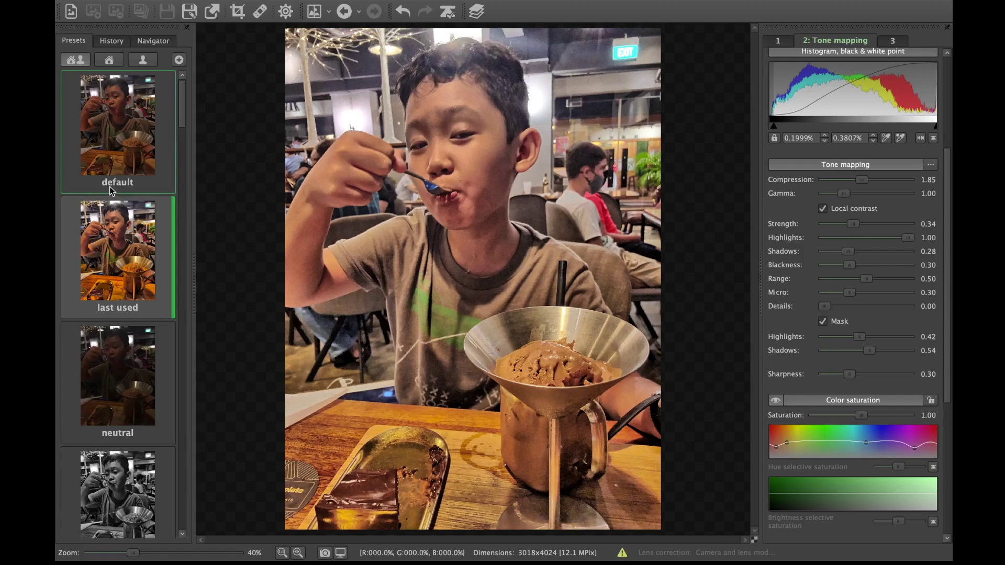
Step: Compare the default and black-and-white presets, then apply dramatic-bright to the ice-cream photo
click(108, 186)
click(136, 474)
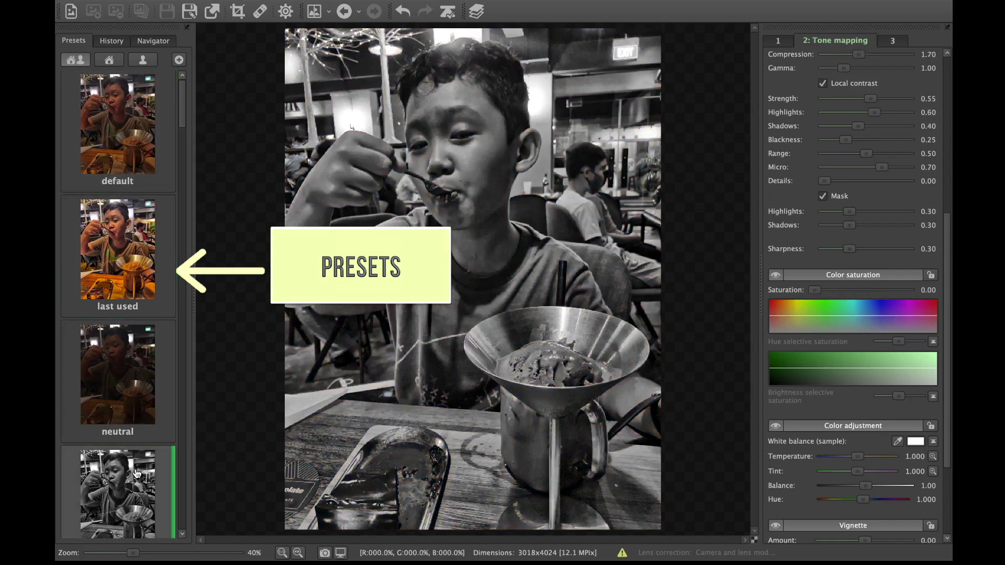
scroll(136, 474, down, 5)
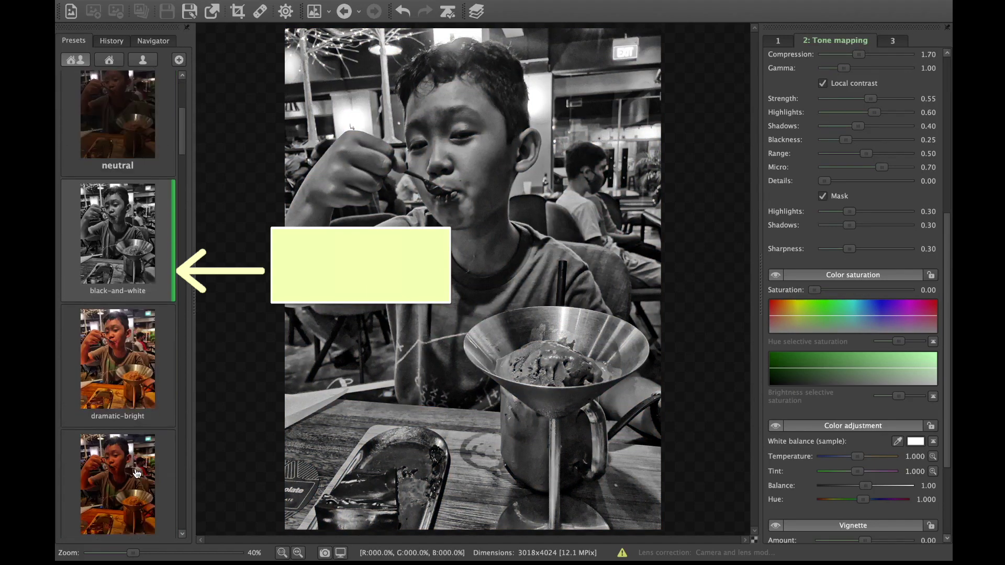
click(126, 394)
scroll(126, 394, down, 3)
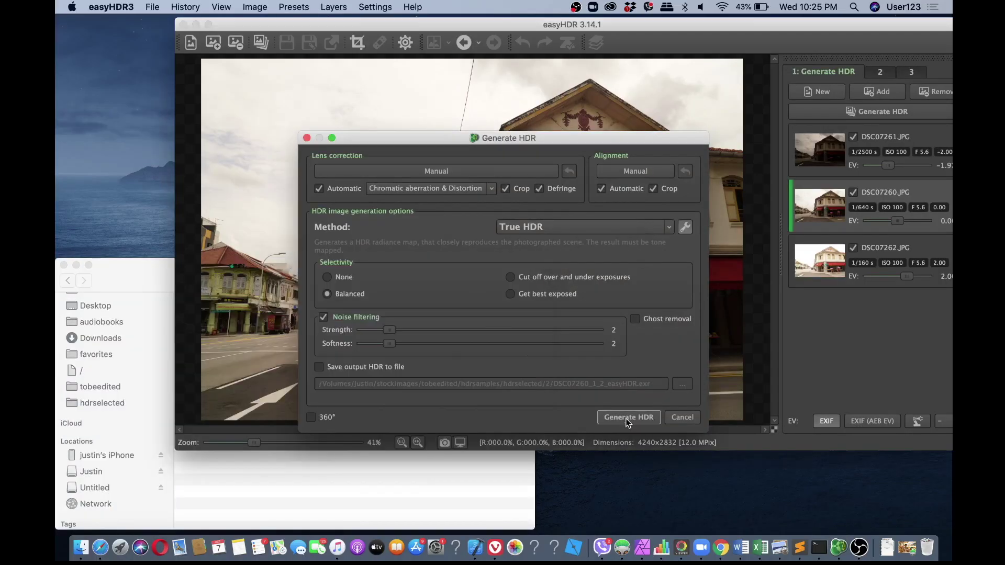
Step: Merge the DSC07260–07262 street shots into HDR and tone-map them with the default preset
click(627, 417)
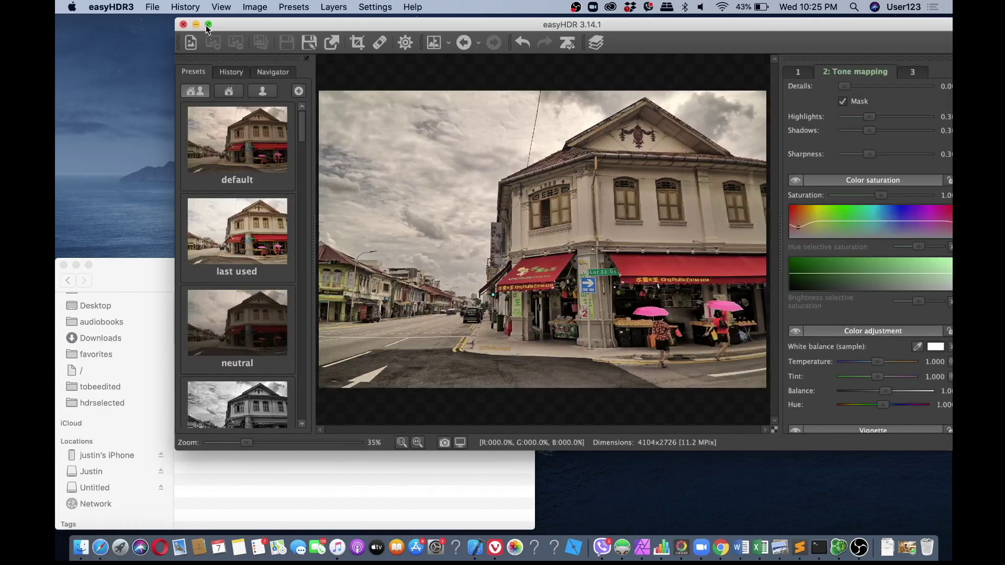
click(208, 25)
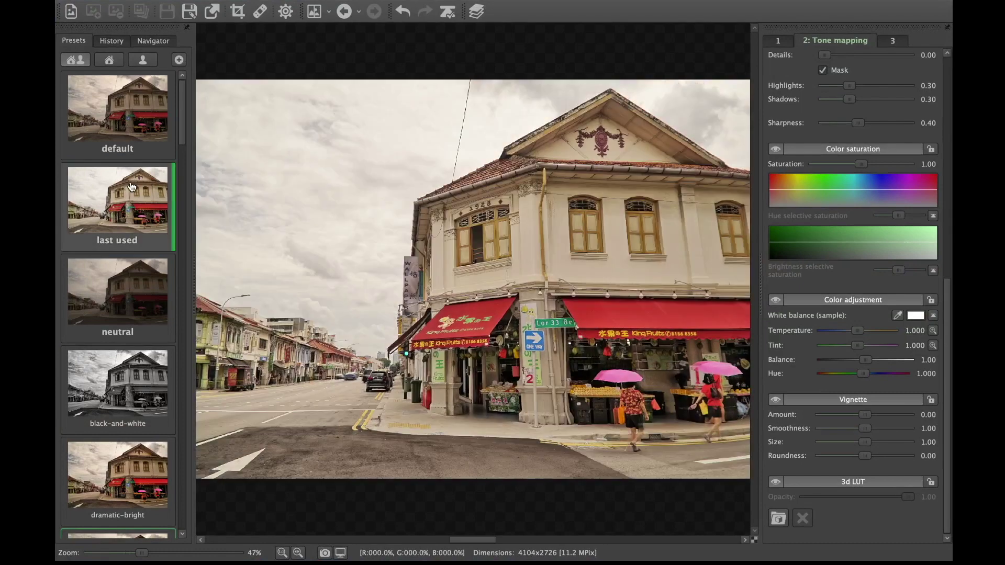
click(130, 143)
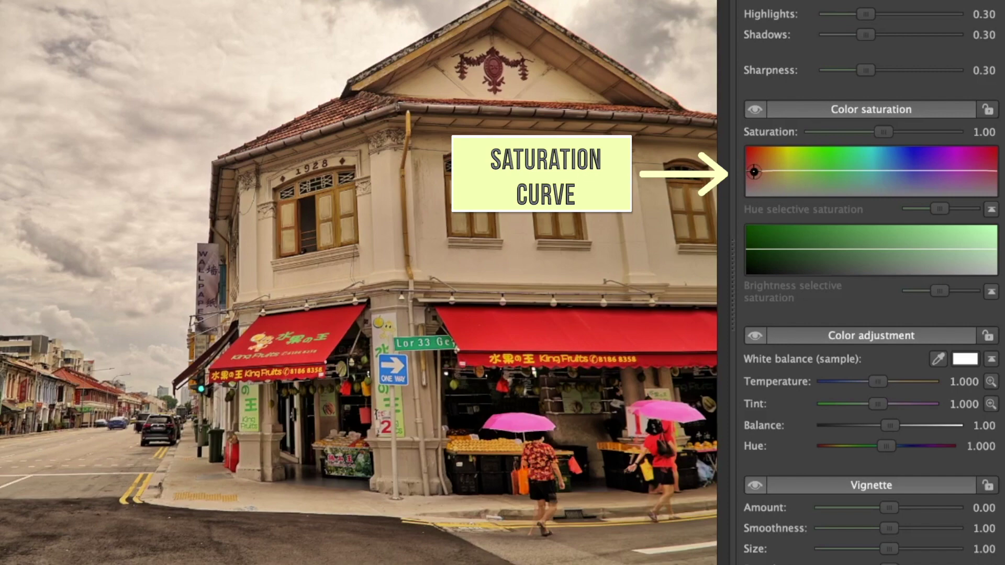
Step: Raise the left, red end of the Color saturation curve to boost red saturation
drag(754, 172, 755, 178)
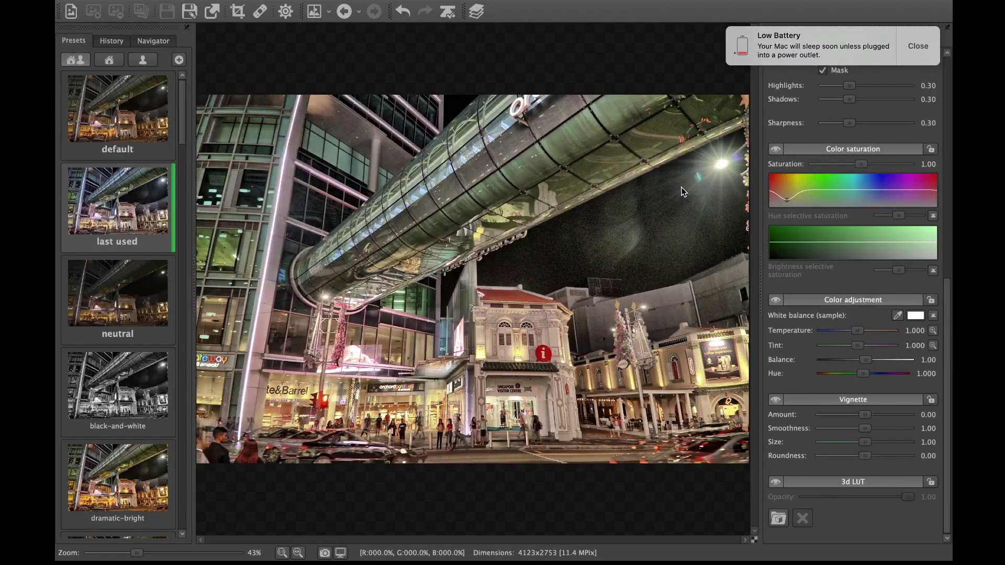
Step: Scroll up the file list to reach the DSC03208–03210 night-street photos
scroll(565, 404, up, 5)
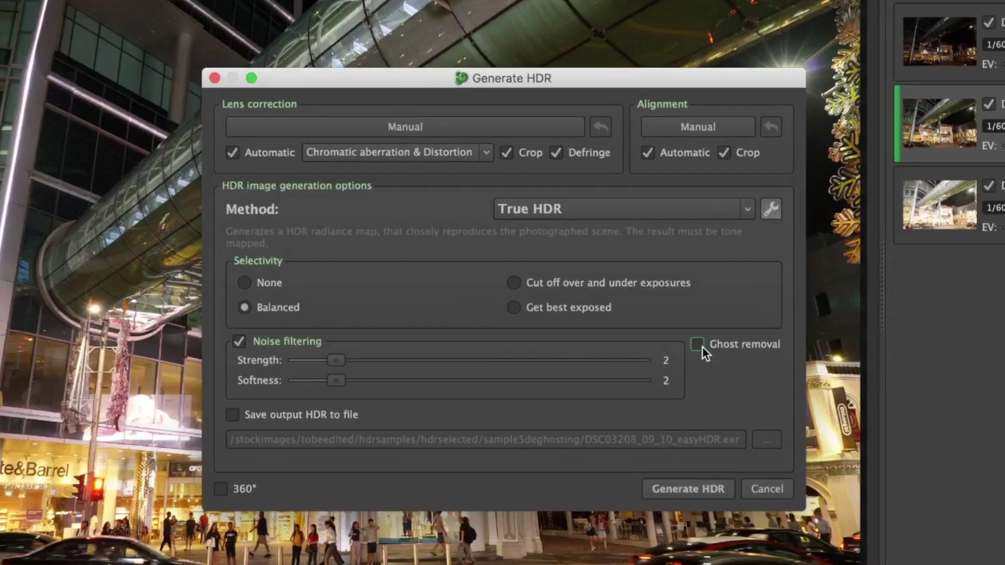
Step: Generate the night-street HDR with ghost removal applied, then zoom in on the Visitor Centre
click(701, 347)
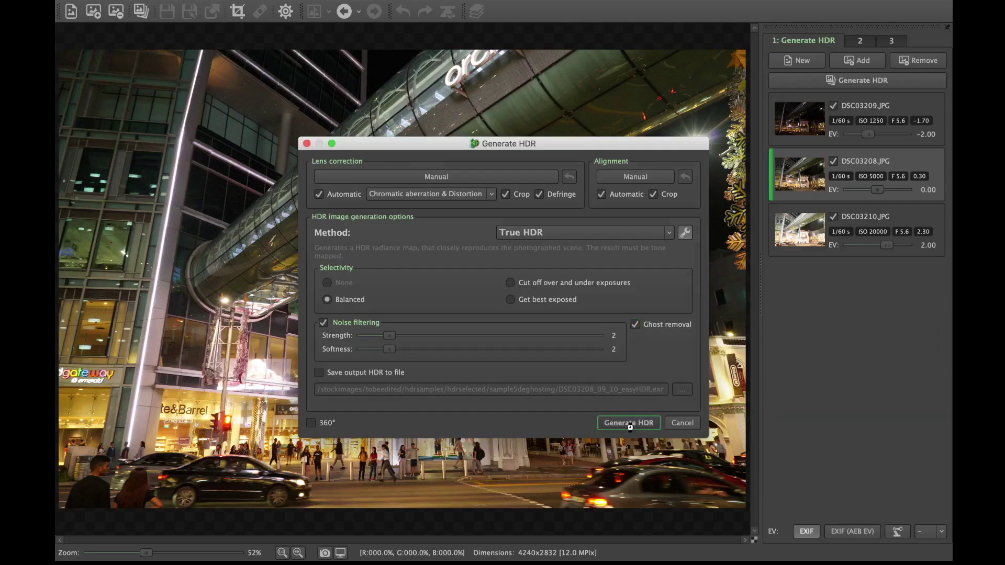
click(755, 559)
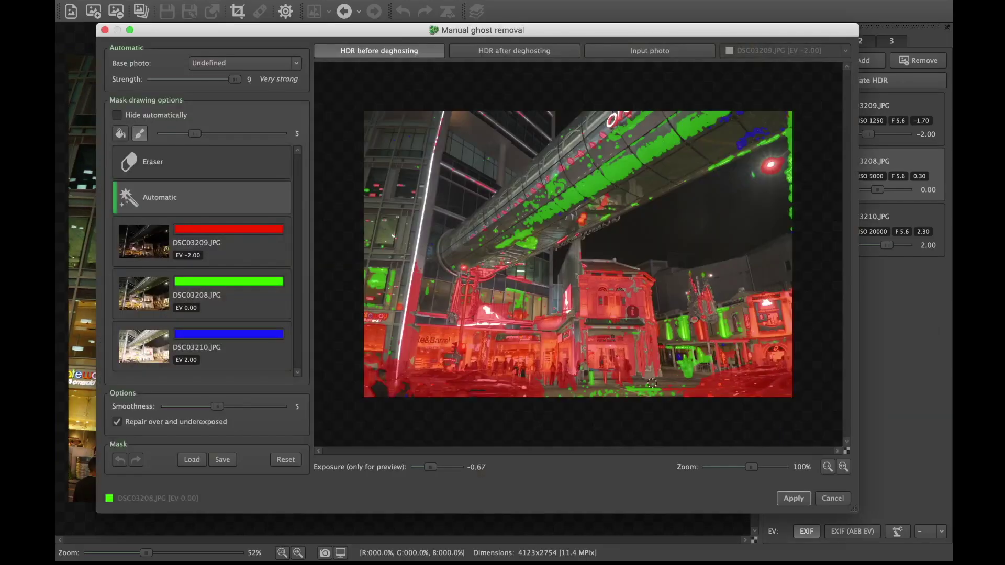
click(787, 500)
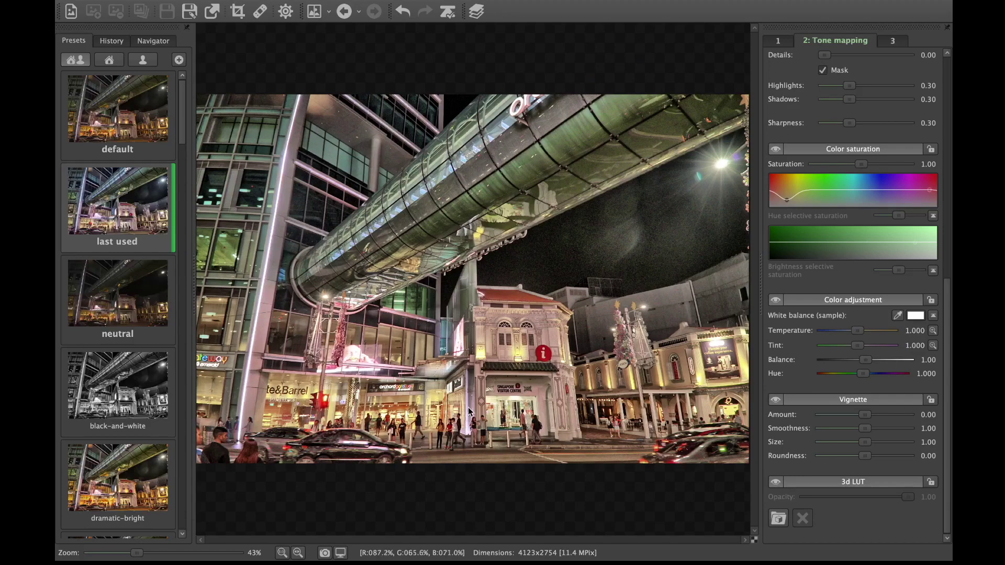
scroll(468, 407, up, 5)
scroll(527, 398, up, 5)
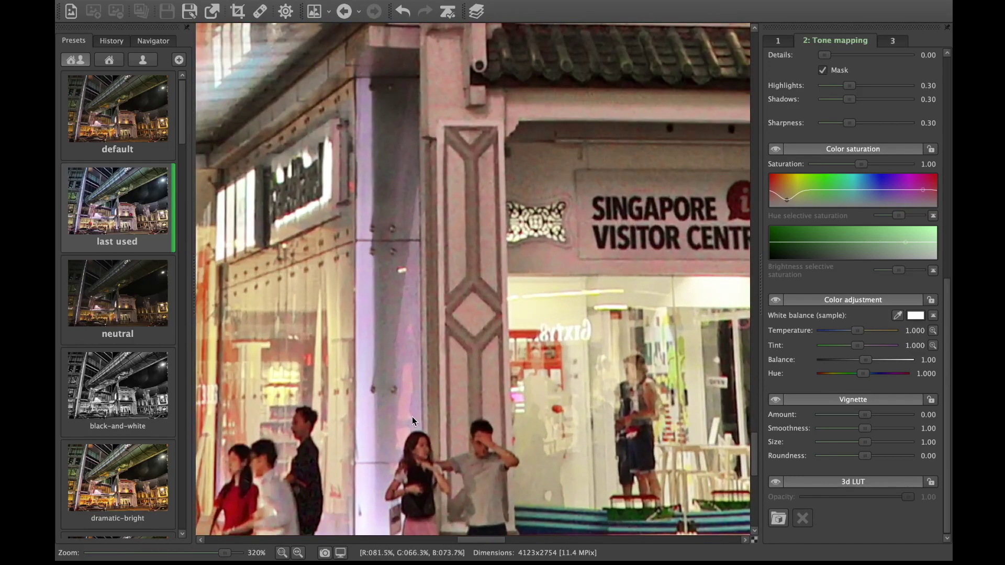
scroll(528, 388, up, 5)
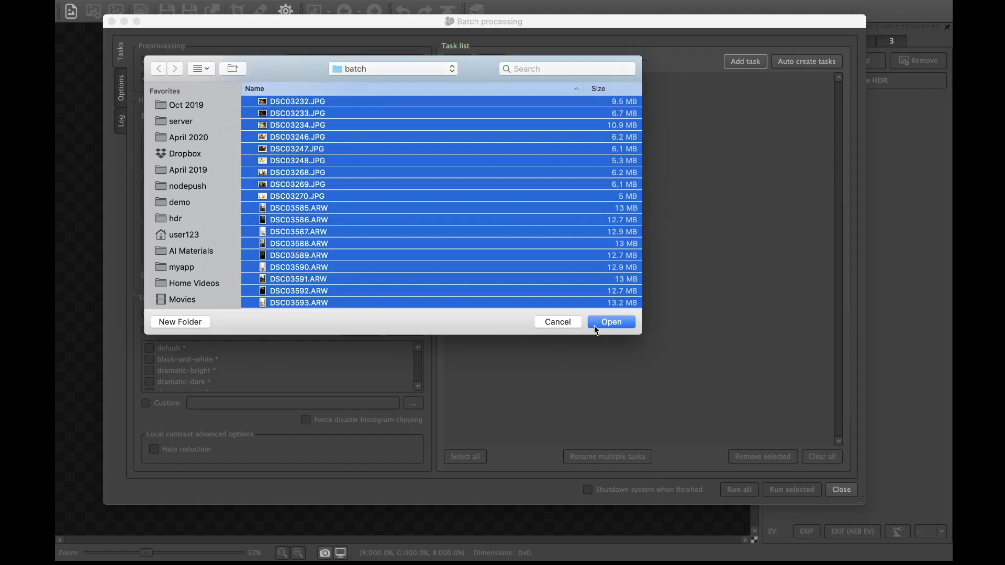
Step: Add all the batch folder photos as HDR processing tasks
click(597, 324)
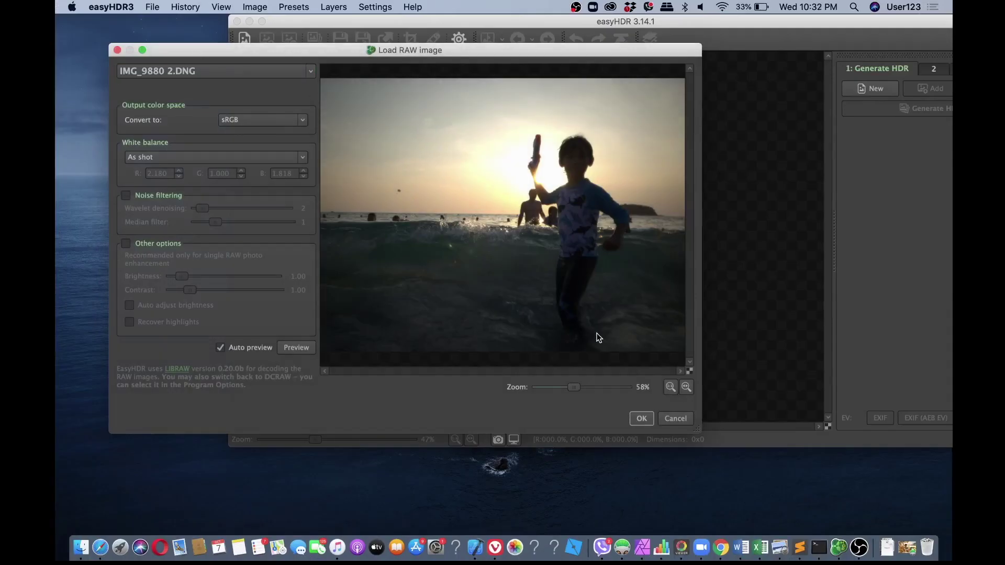
Step: Accept the RAW settings, LDR-enhance the beach photo, and apply the default preset
click(640, 418)
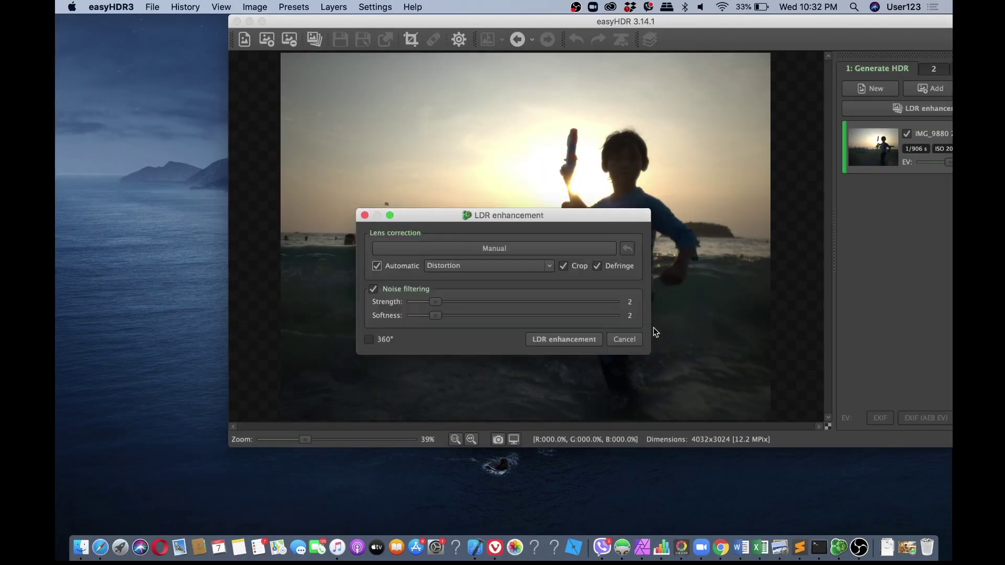
click(550, 341)
click(260, 20)
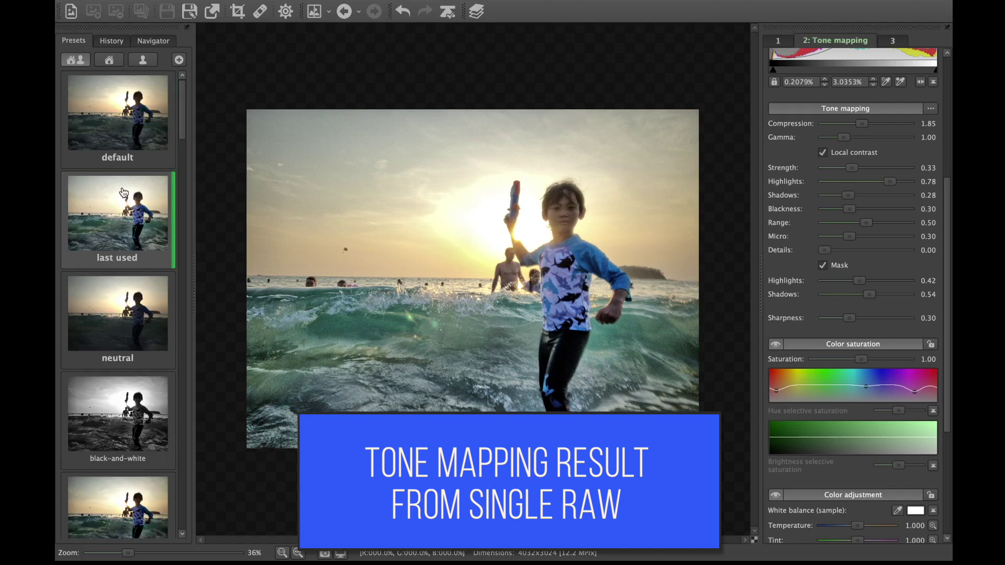
click(126, 160)
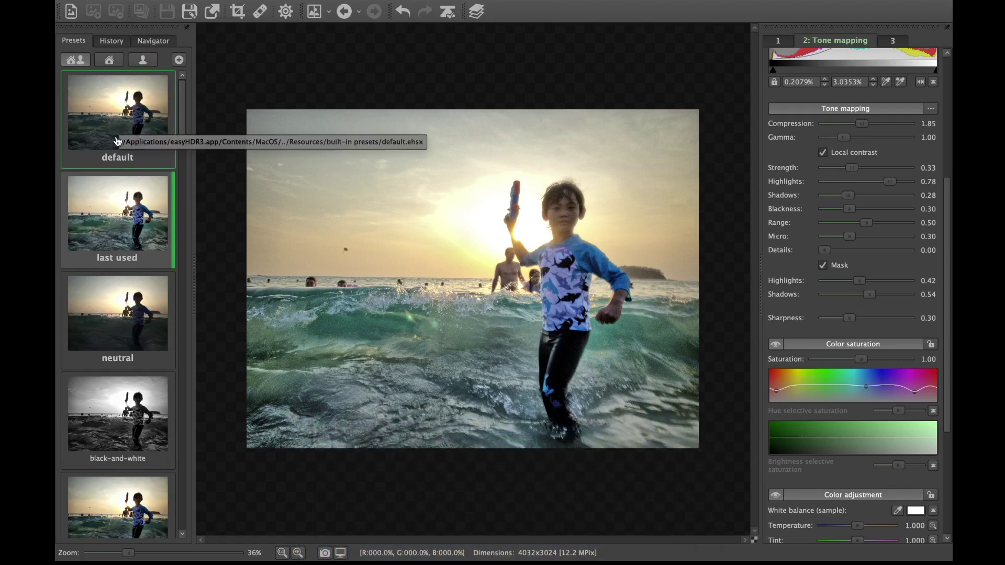
Step: Reapply the default preset, then set Highlights to 1.00 and Strength to about 0.34
click(116, 140)
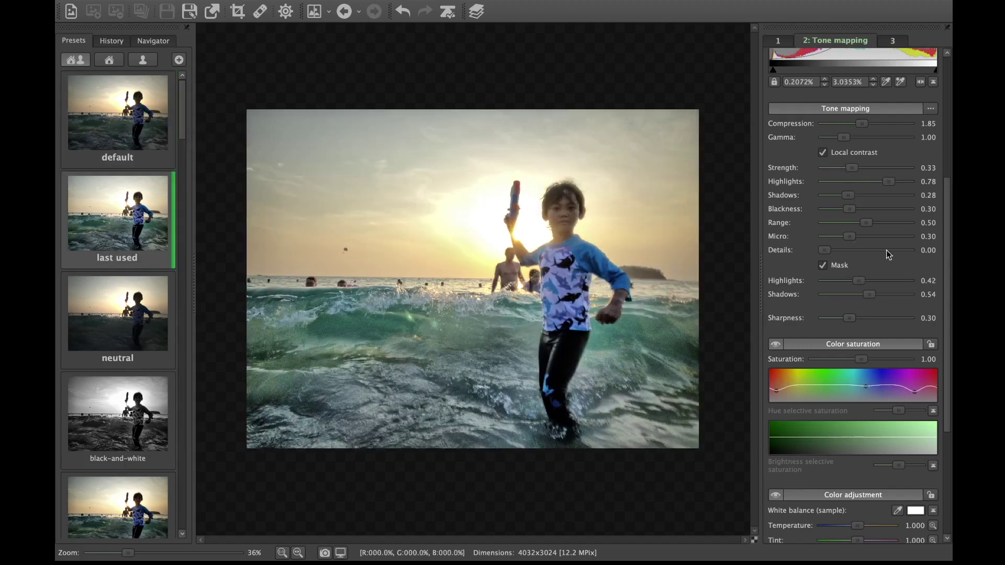
click(870, 182)
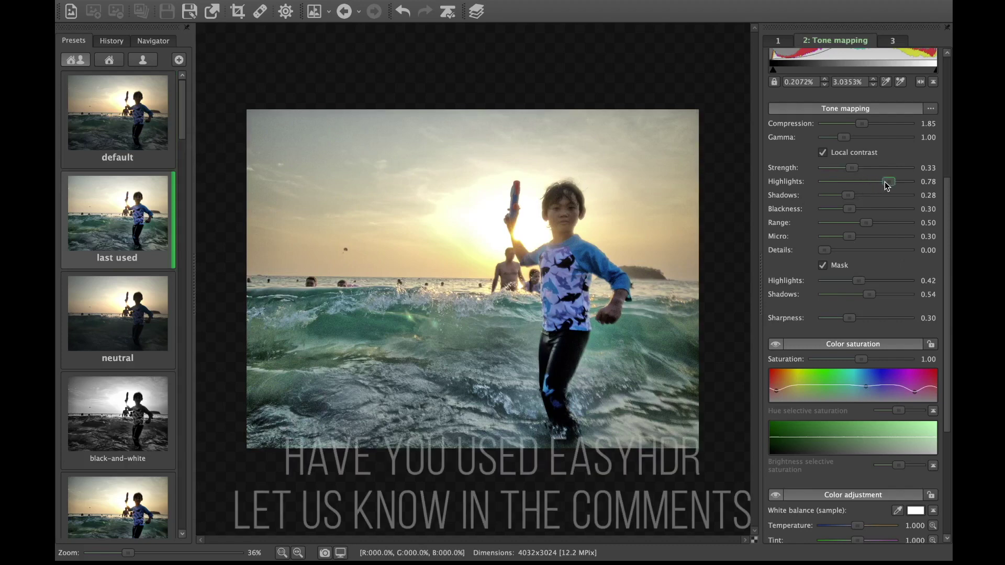
drag(866, 187, 905, 184)
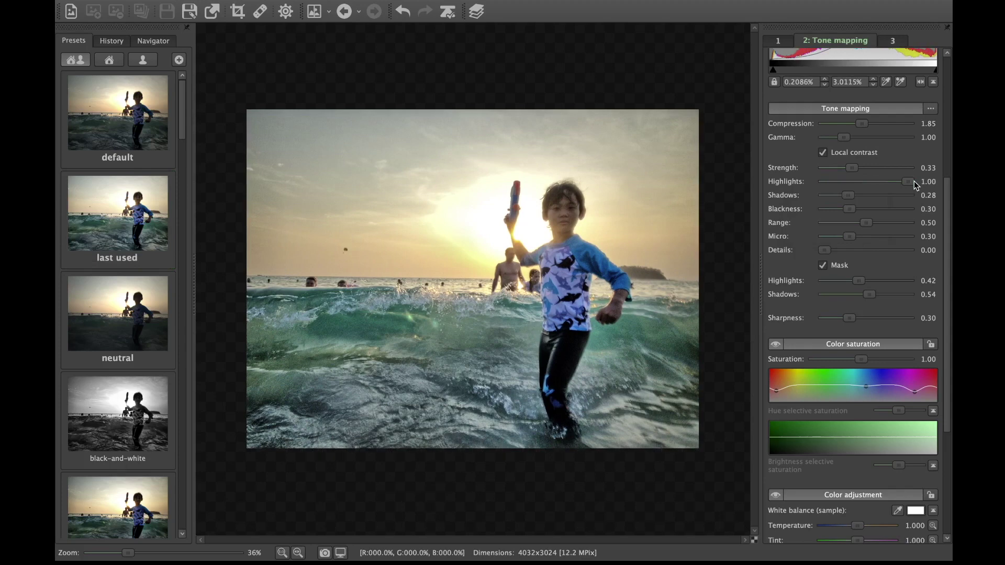
click(850, 168)
mouse_move(850, 170)
mouse_down()
mouse_move(866, 172)
mouse_move(854, 176)
mouse_up()
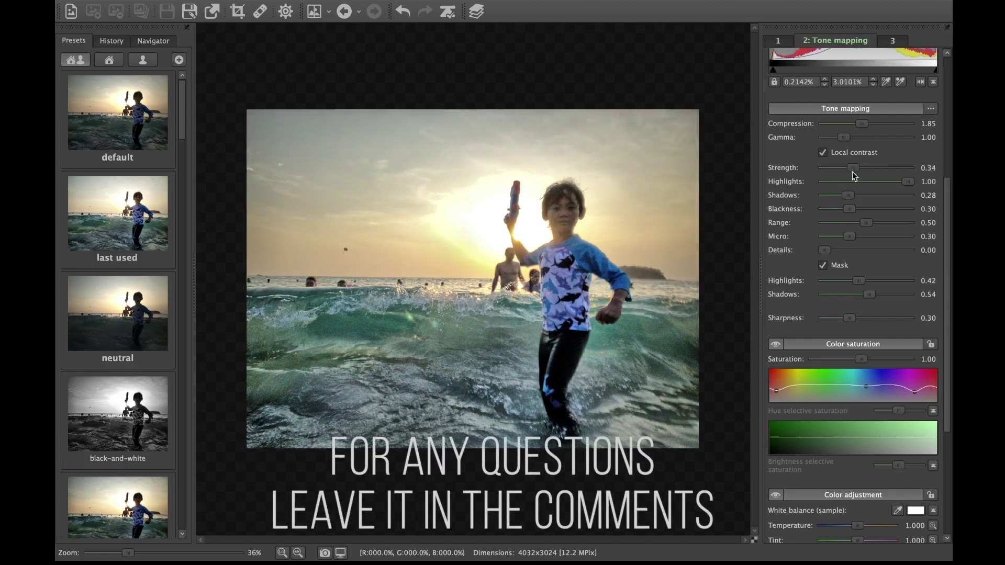